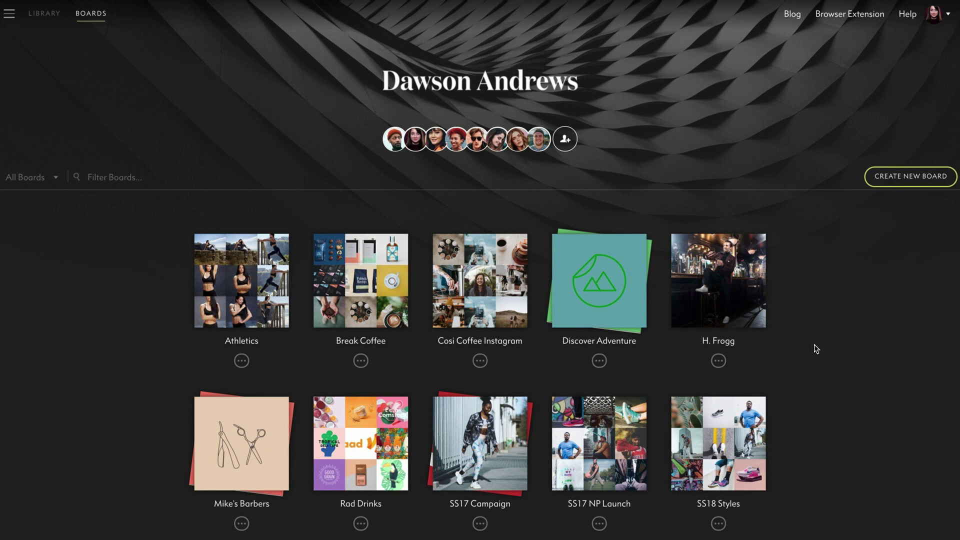
Create a new board named S3 Campaign from the Blank Board template
{"action": "left_click", "coordinate": [911, 180]}
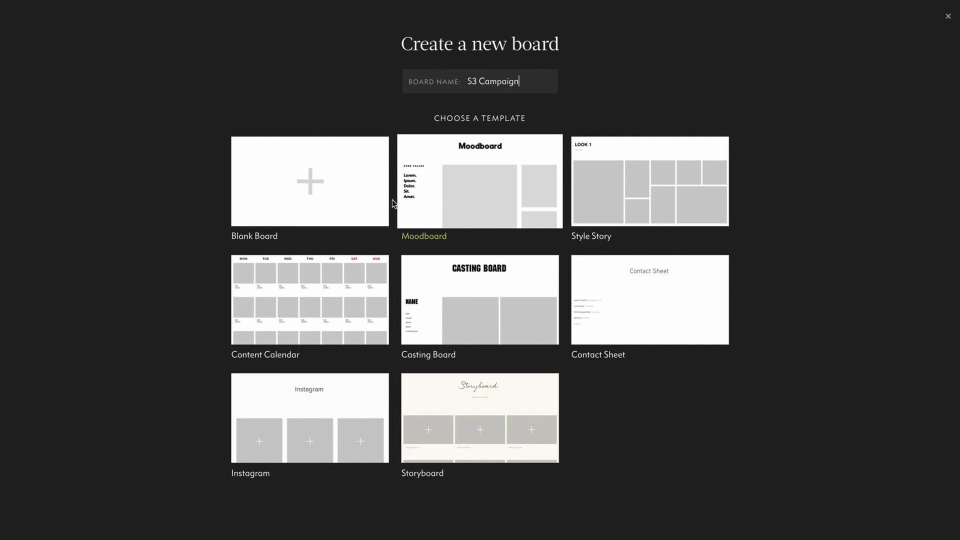
{"action": "left_click", "coordinate": [353, 195]}
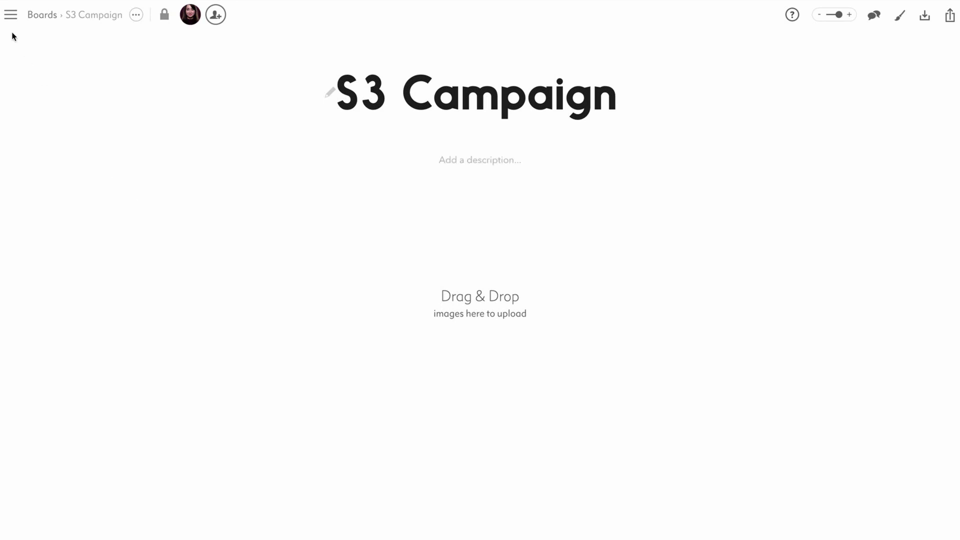
Open and close the navigation sidebar, then bring up the upload, embed and text add options
{"action": "left_click", "coordinate": [10, 17]}
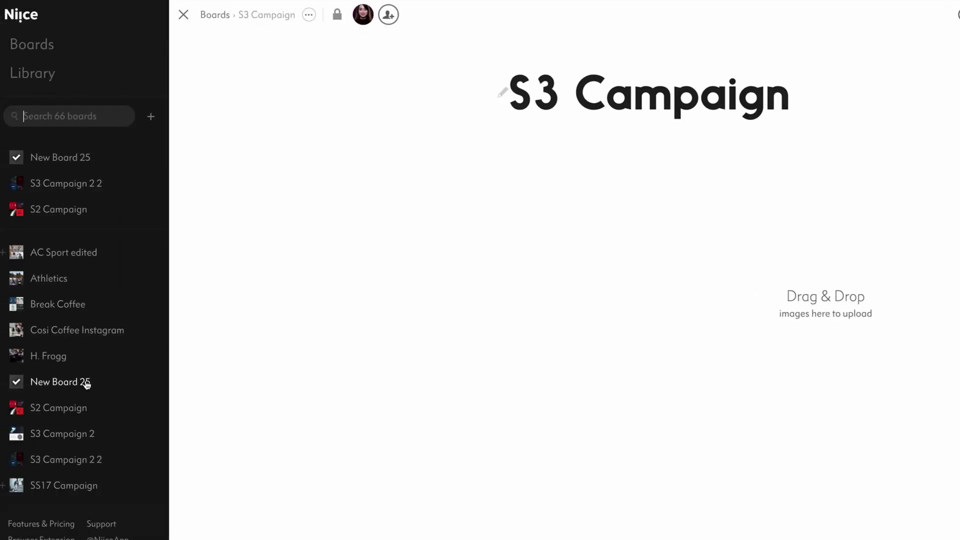
{"action": "left_click", "coordinate": [183, 14]}
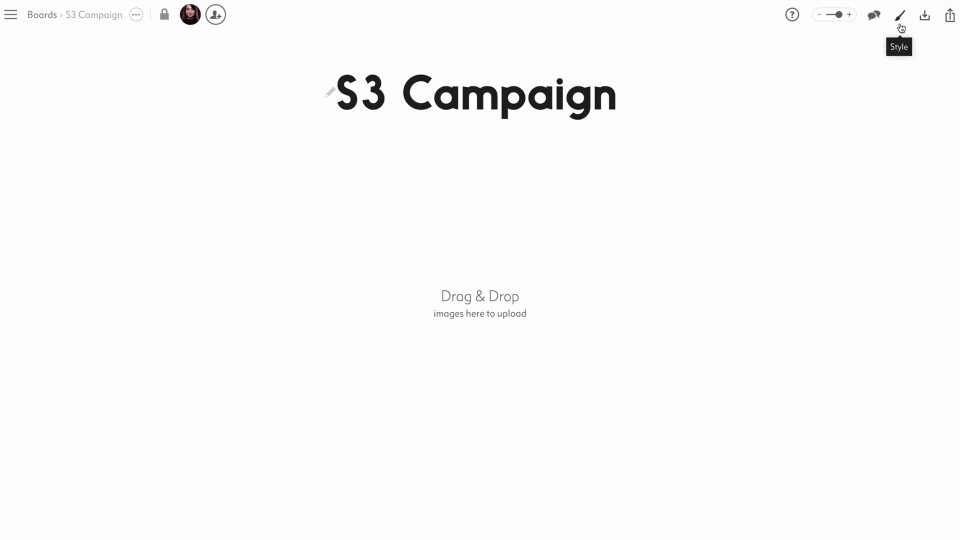
{"action": "mouse_move", "coordinate": [841, 15]}
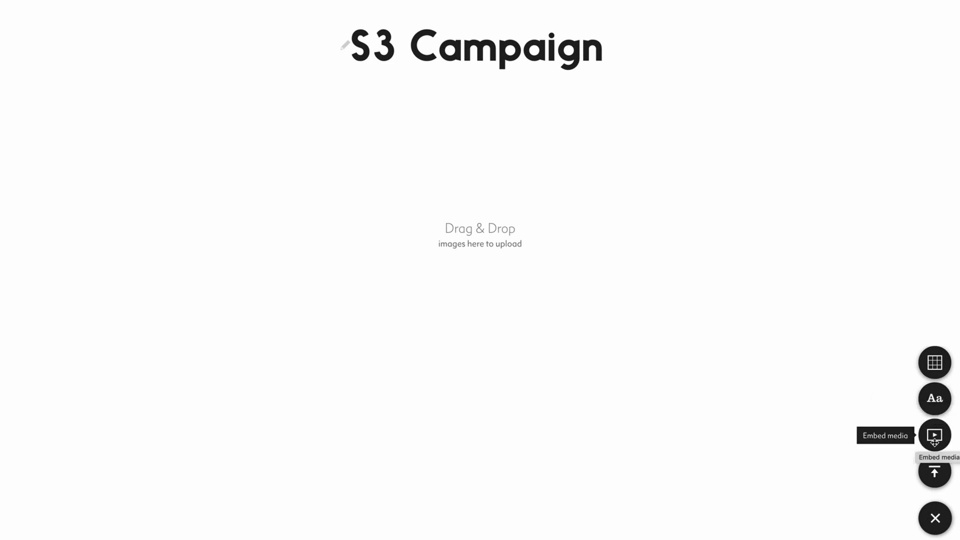
Select every image file in the Finder folder and drop them all onto the S3 Campaign board
{"action": "left_click", "coordinate": [935, 518]}
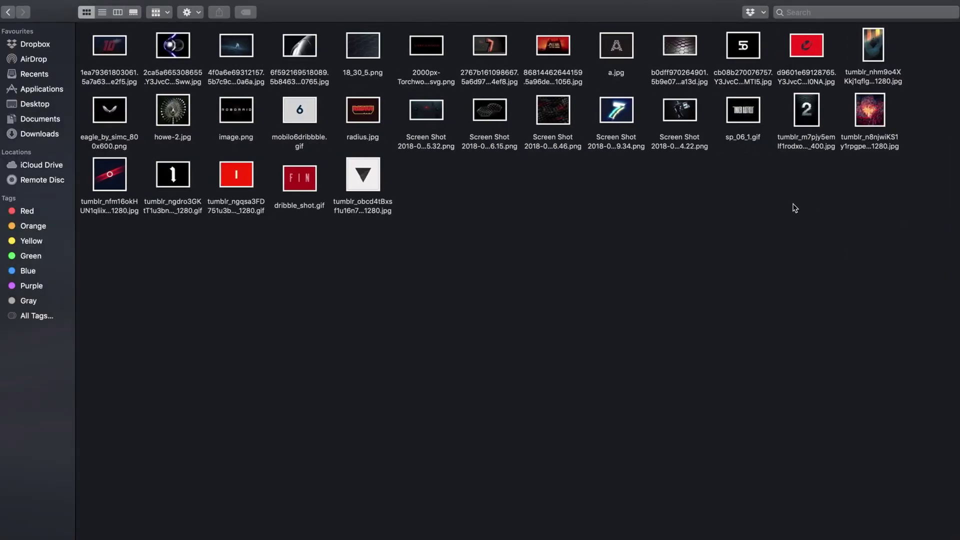
{"action": "key", "text": "super+a"}
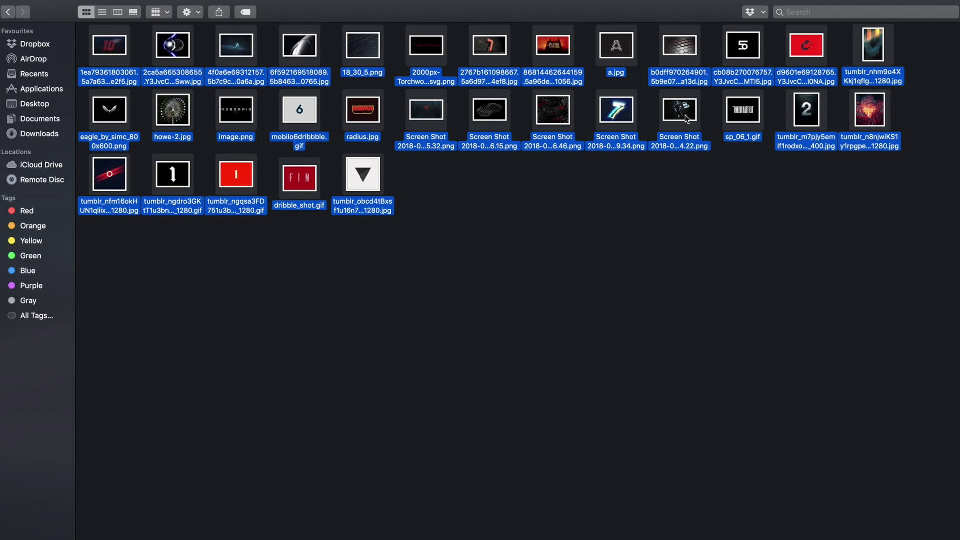
{"action": "mouse_move", "coordinate": [687, 119]}
{"action": "left_mouse_down"}
{"action": "mouse_move", "coordinate": [700, 280]}
{"action": "mouse_move", "coordinate": [727, 317]}
{"action": "left_mouse_up"}
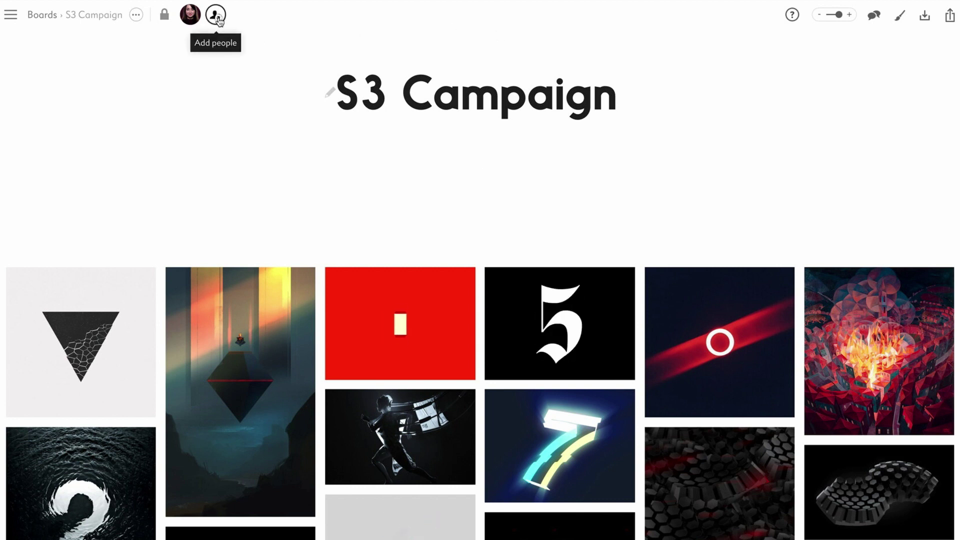
Add three suggested colleagues as recipients of the board invitation
{"action": "left_click", "coordinate": [217, 16]}
{"action": "type", "text": "sa"}
{"action": "left_click", "coordinate": [175, 120]}
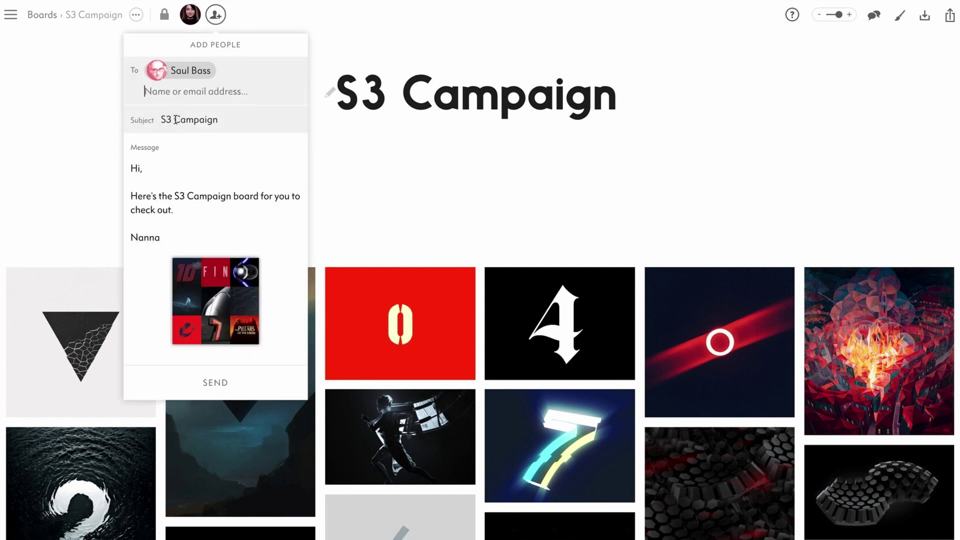
{"action": "type", "text": "ch"}
{"action": "left_click", "coordinate": [182, 166]}
{"action": "type", "text": "re"}
{"action": "left_click", "coordinate": [176, 161]}
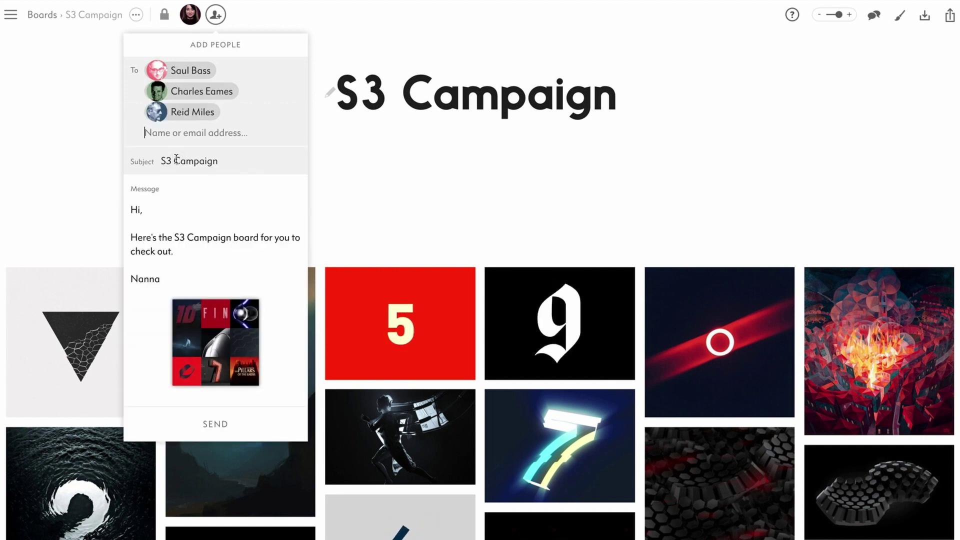
Invite a new contact by e-mail, send the invitations, and make the newcomer a Team Member
{"action": "key", "text": "Return"}
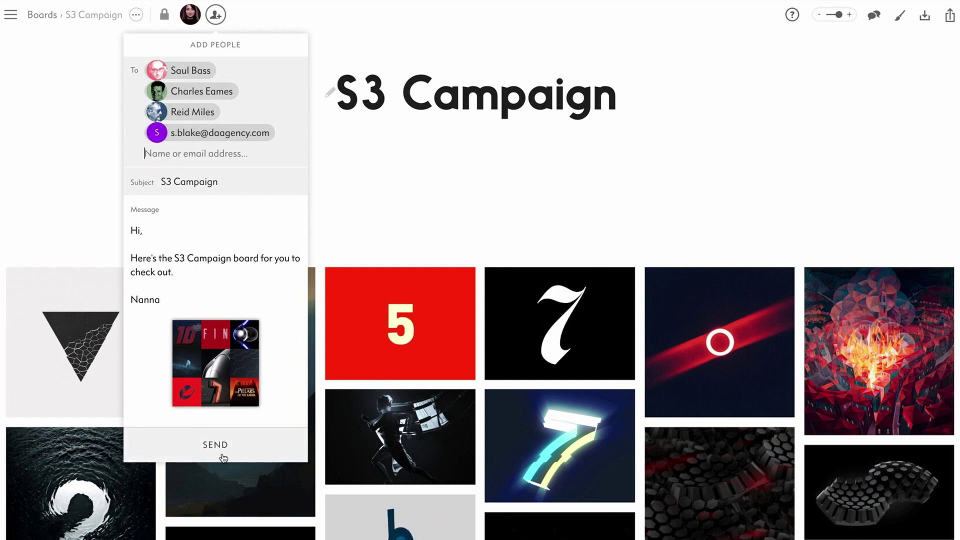
{"action": "left_click", "coordinate": [224, 457]}
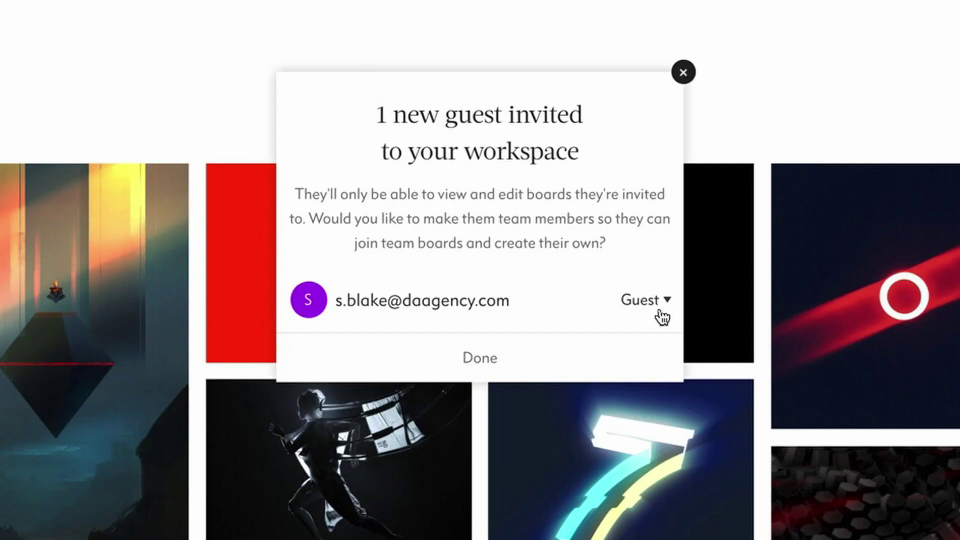
{"action": "left_click", "coordinate": [662, 309]}
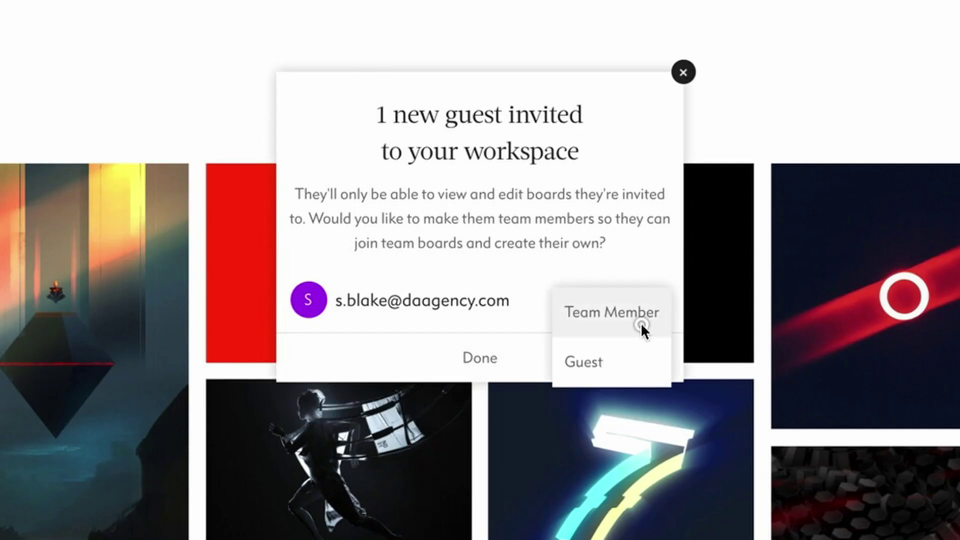
{"action": "left_click", "coordinate": [641, 323]}
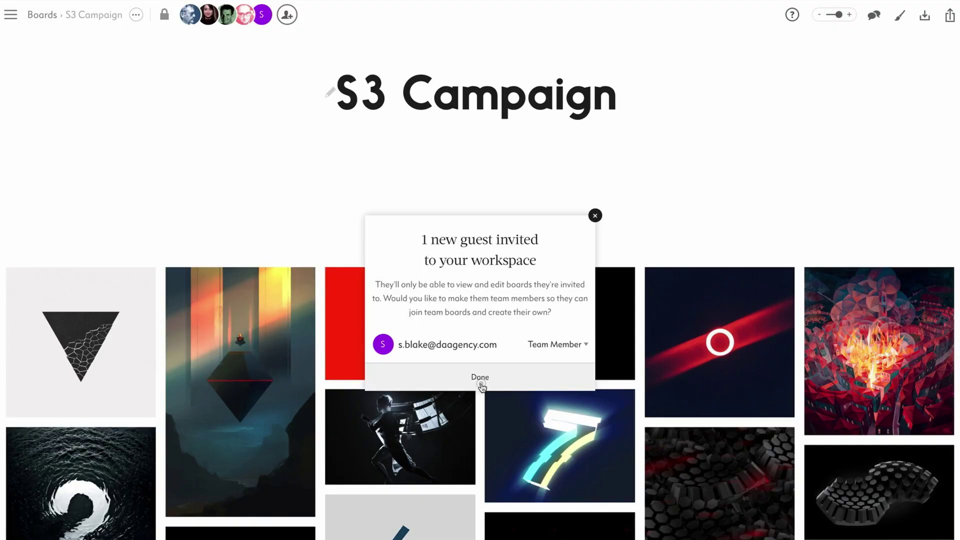
{"action": "left_click", "coordinate": [481, 378]}
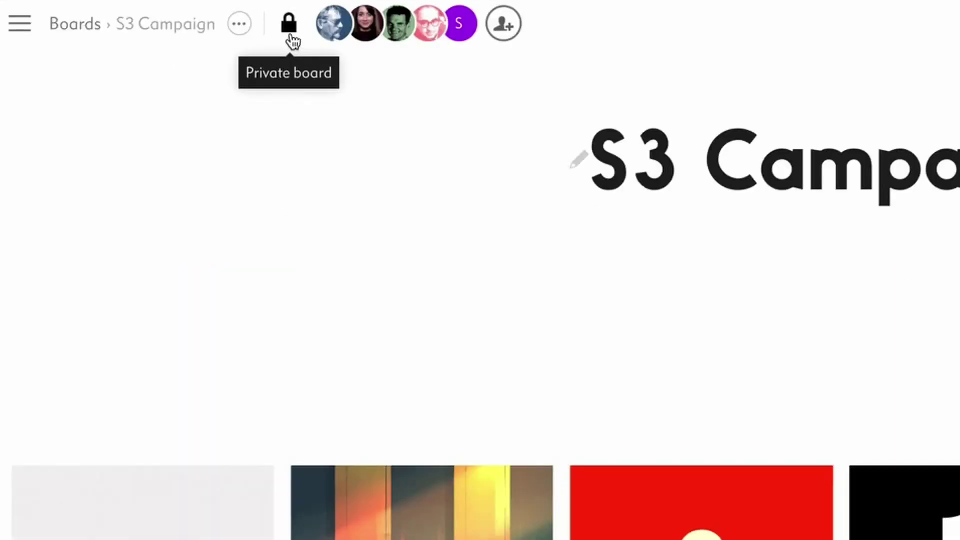
{"action": "left_click", "coordinate": [291, 36]}
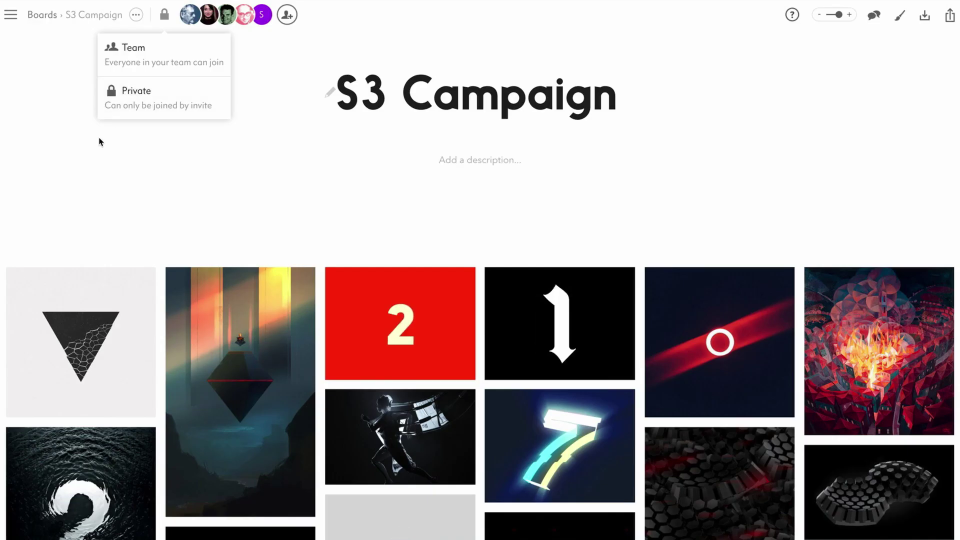
{"action": "left_click", "coordinate": [98, 140]}
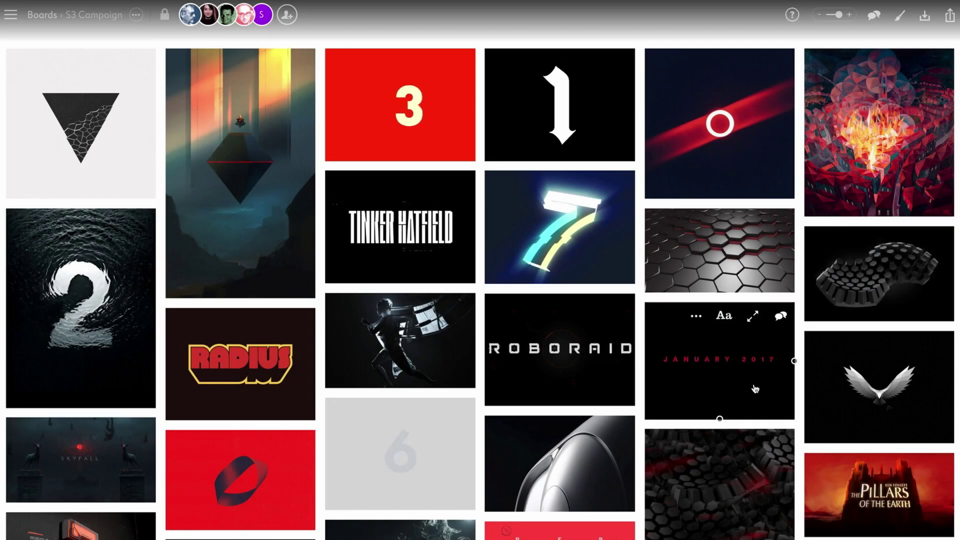
Move VIEWFINDERS to the top of column 3, RADIUS into column 3, and the silver helmet into column 5
{"action": "left_click_drag", "start_coordinate": [756, 389], "coordinate": [410, 100]}
{"action": "left_click_drag", "start_coordinate": [253, 368], "coordinate": [406, 355]}
{"action": "left_click_drag", "start_coordinate": [545, 452], "coordinate": [705, 244]}
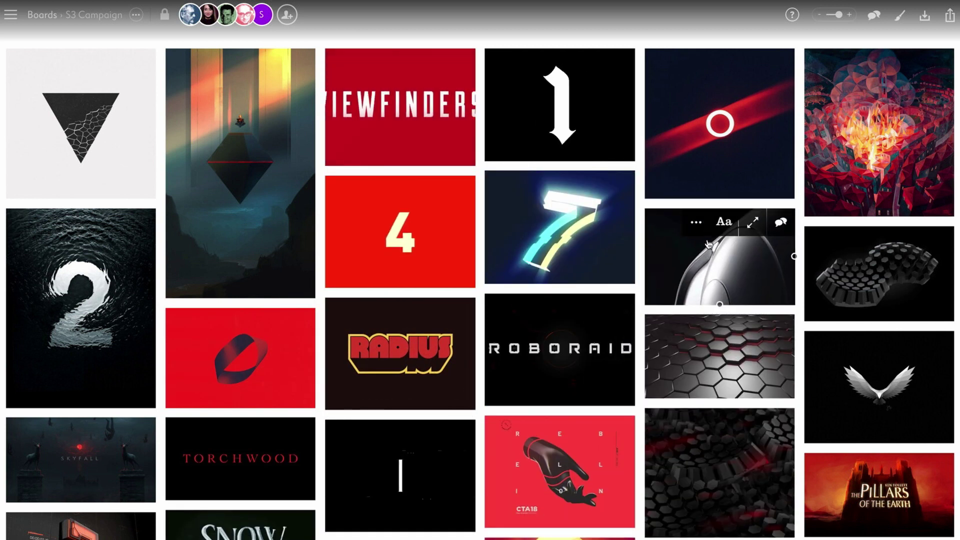
Enlarge the VIEWFINDERS tile to span two columns, shortening it and widening it to the right
{"action": "left_click", "coordinate": [433, 62]}
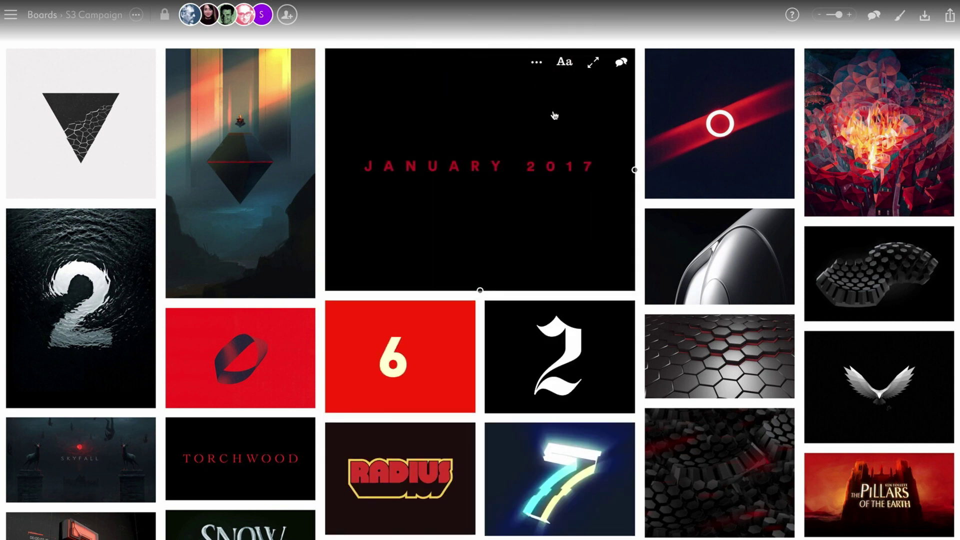
{"action": "left_click", "coordinate": [593, 62]}
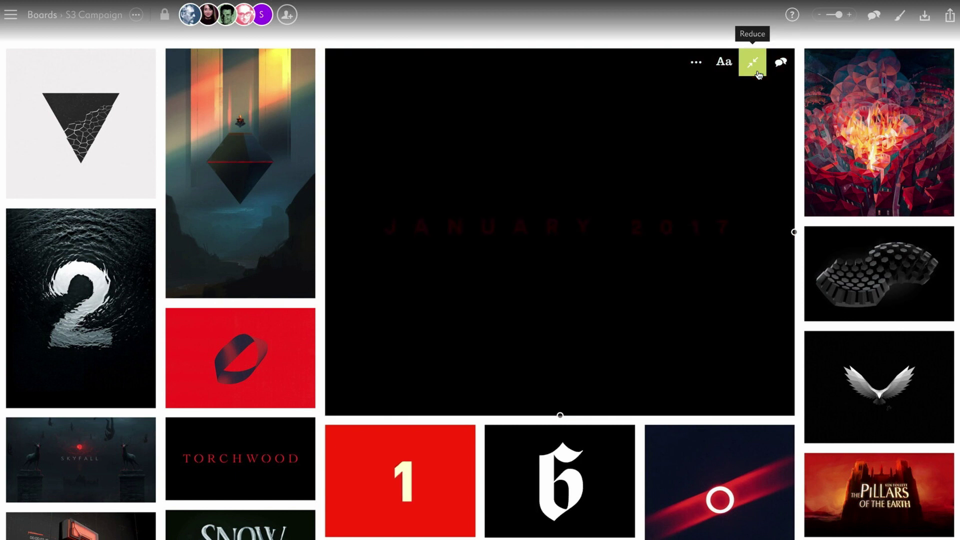
{"action": "left_click", "coordinate": [759, 74]}
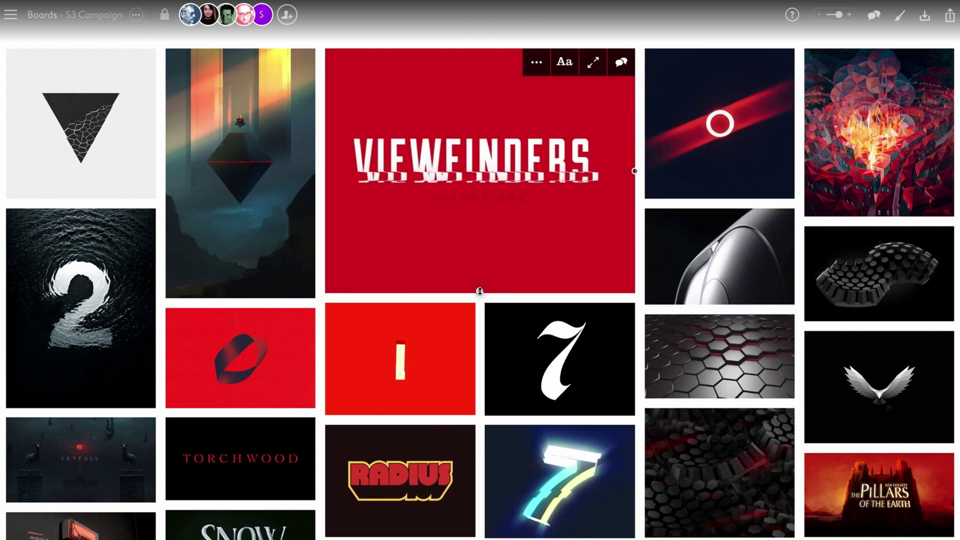
{"action": "left_click_drag", "start_coordinate": [480, 291], "coordinate": [484, 185]}
{"action": "left_click_drag", "start_coordinate": [635, 116], "coordinate": [792, 115]}
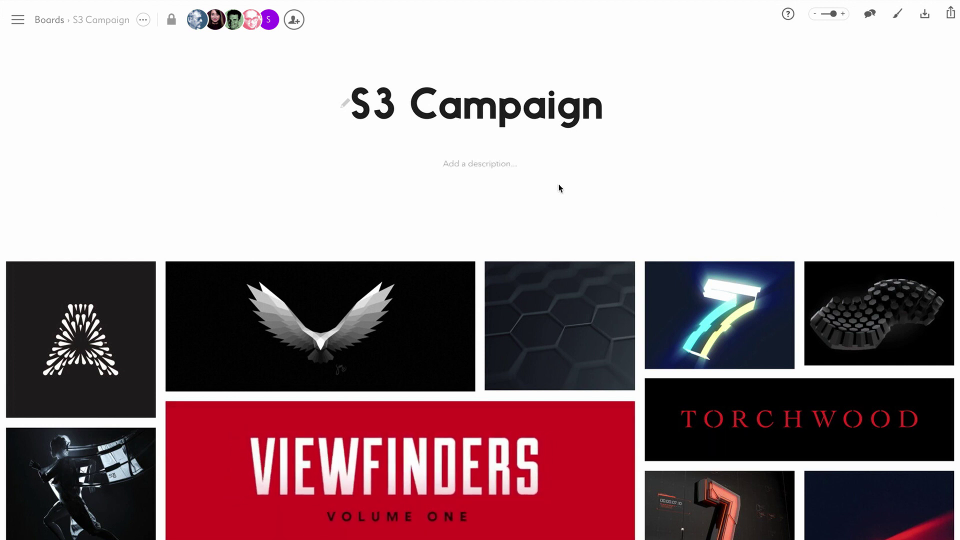
Set the board description to 'NP launch social campaign'
{"action": "left_click", "coordinate": [512, 171]}
{"action": "type", "text": "NP launch social campaign"}
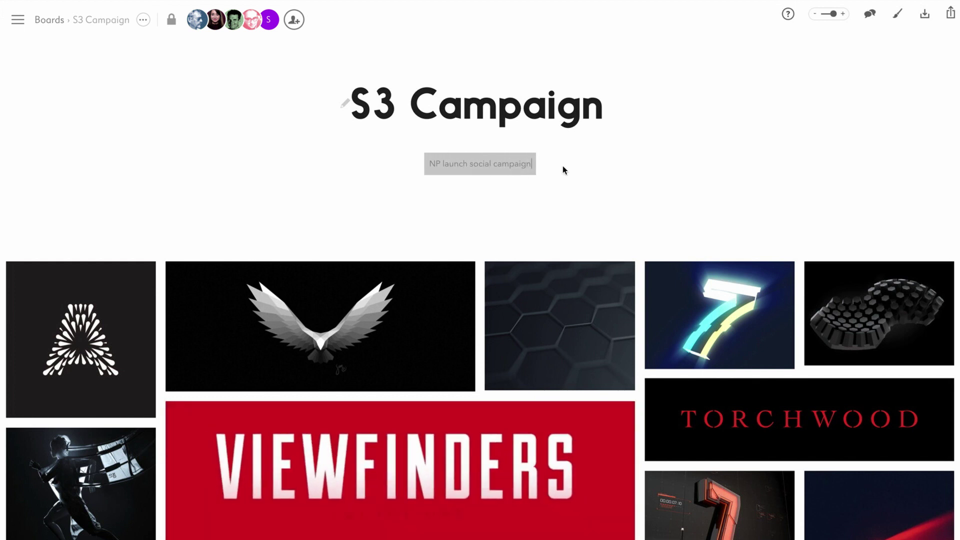
{"action": "left_click", "coordinate": [571, 169]}
Caption the tiles 'Broken font effect', 'Black honeycomb texture' and 'Light glow'
{"action": "mouse_move", "coordinate": [549, 446]}
{"action": "left_click", "coordinate": [572, 413]}
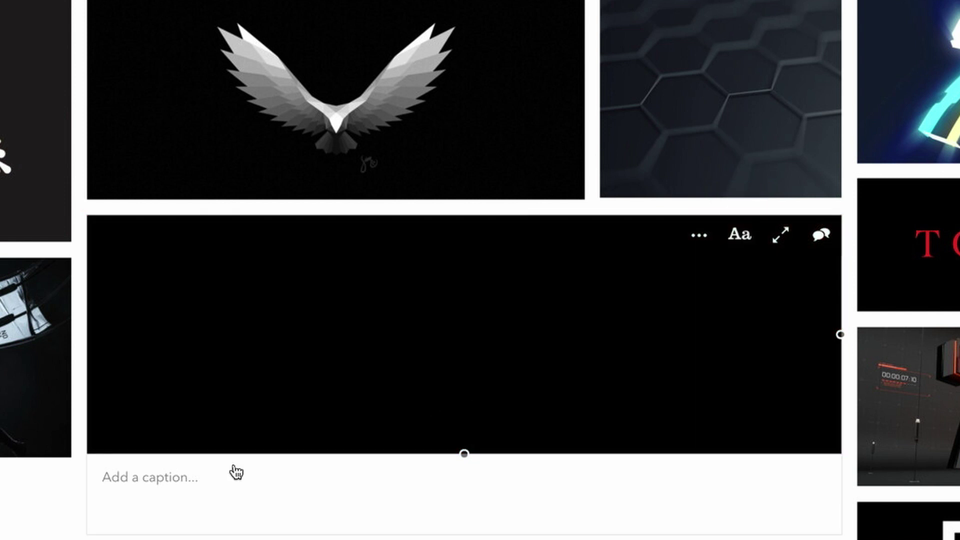
{"action": "type", "text": "Broken font effect"}
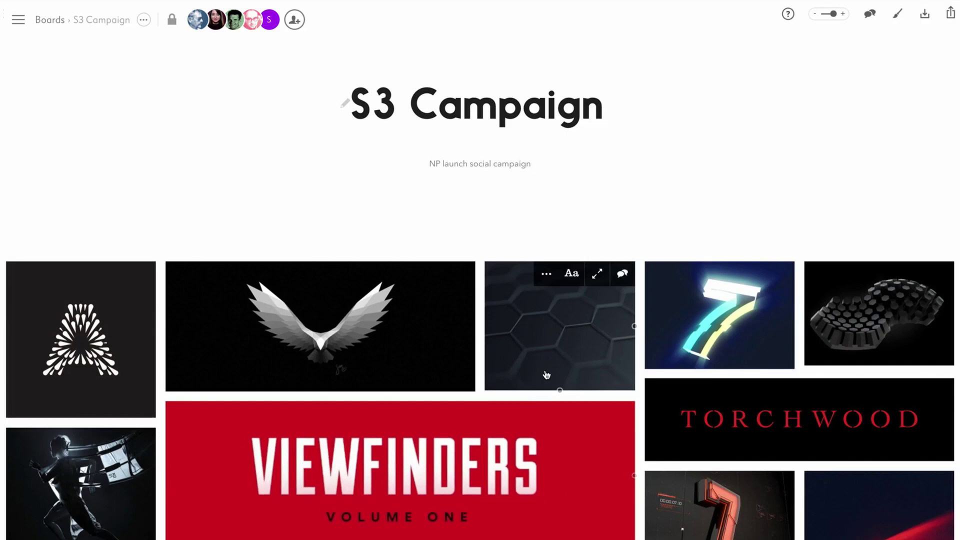
{"action": "left_click", "coordinate": [572, 273]}
{"action": "type", "text": "Black honeycomb texture"}
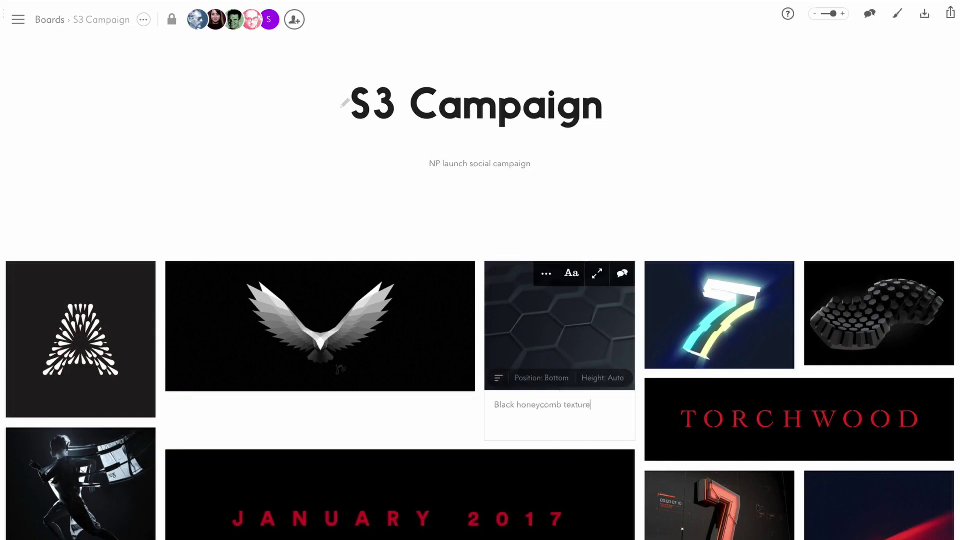
{"action": "left_click", "coordinate": [731, 273]}
{"action": "type", "text": "L"}
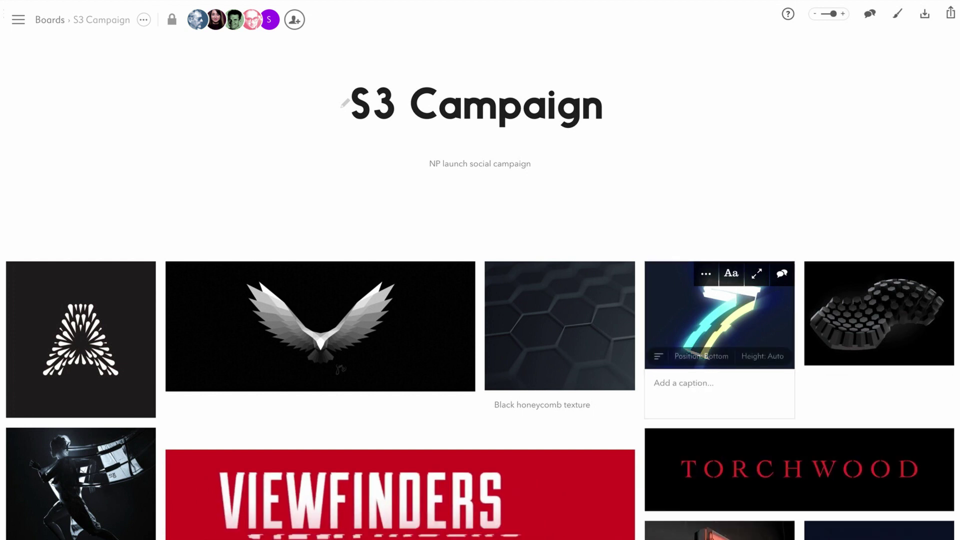
{"action": "type", "text": "ight glow"}
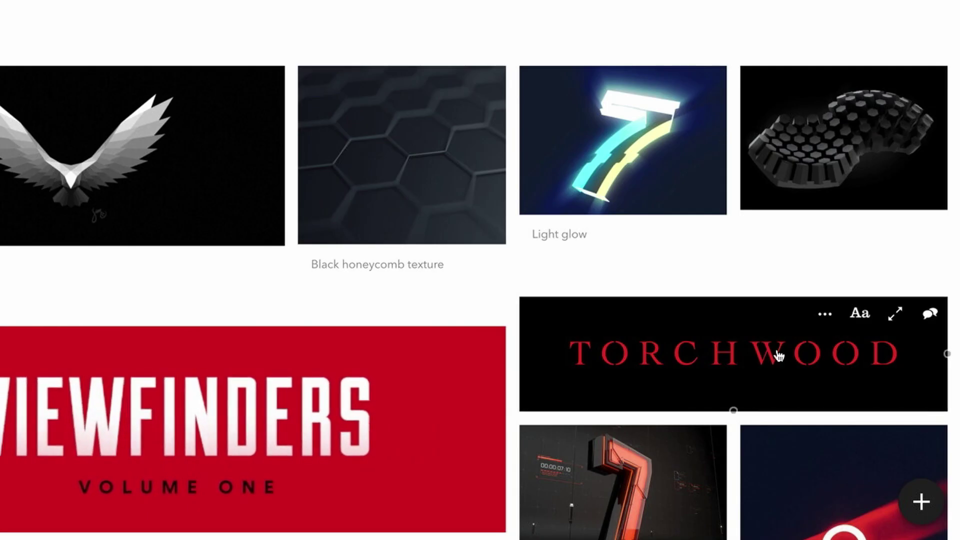
Add a text block atop the left column listing KEYWORDS VOID INFINITE IMMINENT UNFOLDING POWERFUL
{"action": "left_click", "coordinate": [923, 516]}
{"action": "mouse_move", "coordinate": [921, 334]}
{"action": "left_mouse_down"}
{"action": "mouse_move", "coordinate": [920, 346]}
{"action": "mouse_move", "coordinate": [0, 185]}
{"action": "mouse_move", "coordinate": [0, 114]}
{"action": "left_mouse_up"}
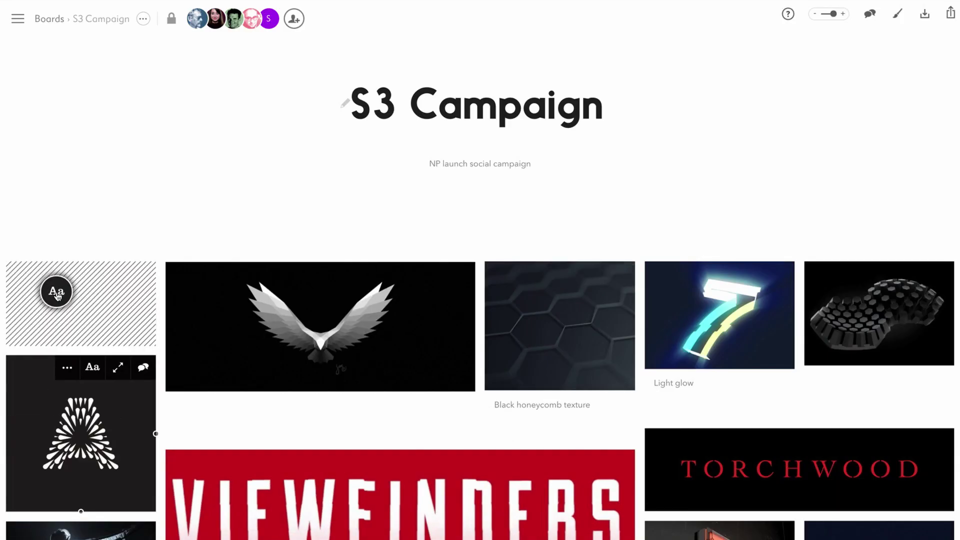
{"action": "left_click_drag", "start_coordinate": [58, 296], "coordinate": [58, 296]}
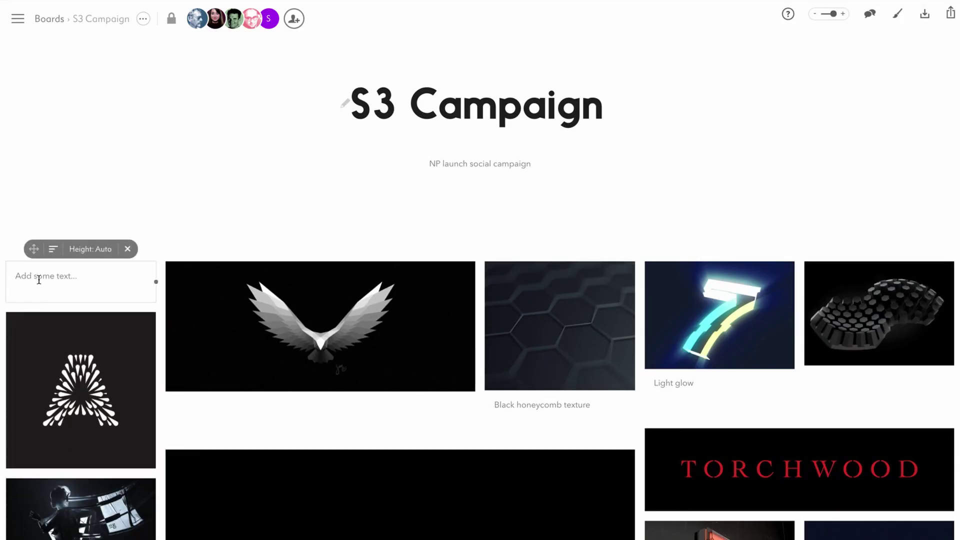
{"action": "type", "text": "KEYWORDS VOID INFINITE IMMINENT UNFOLDING POWERFUL"}
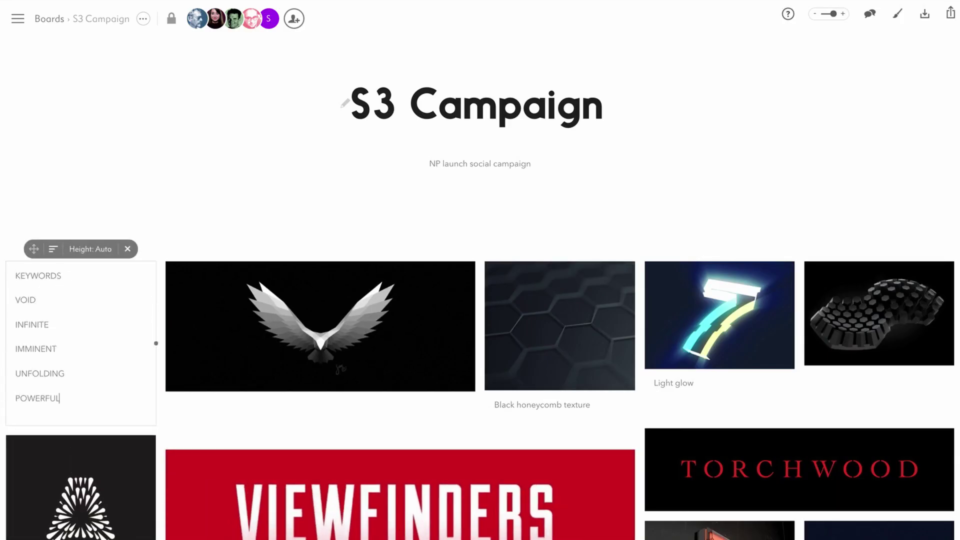
{"action": "left_click", "coordinate": [79, 182]}
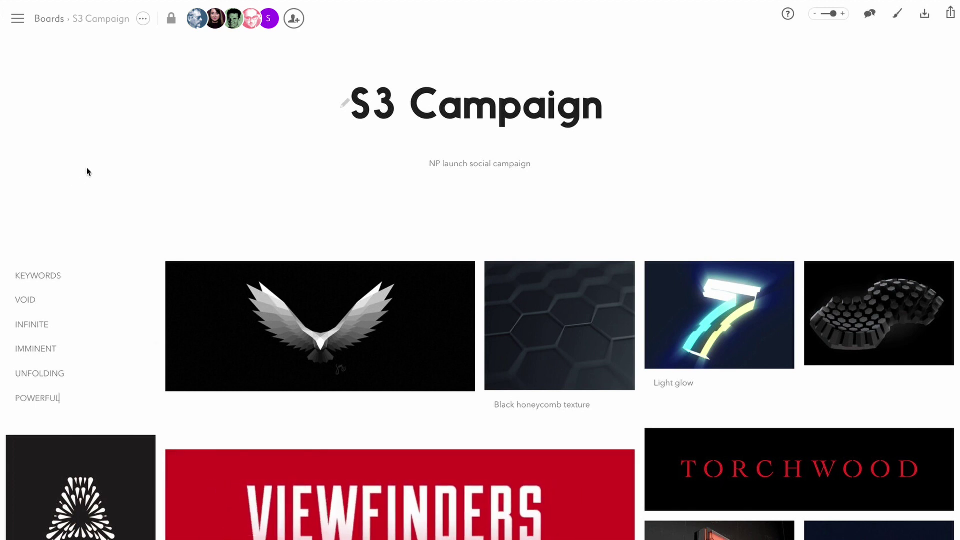
Comment on VIEWFINDERS suggesting a honeycomb effect, pinning marker 1 on the honeycomb texture image
{"action": "scroll", "coordinate": [86, 168], "scroll_direction": "down", "scroll_amount": 3}
{"action": "left_click", "coordinate": [622, 310]}
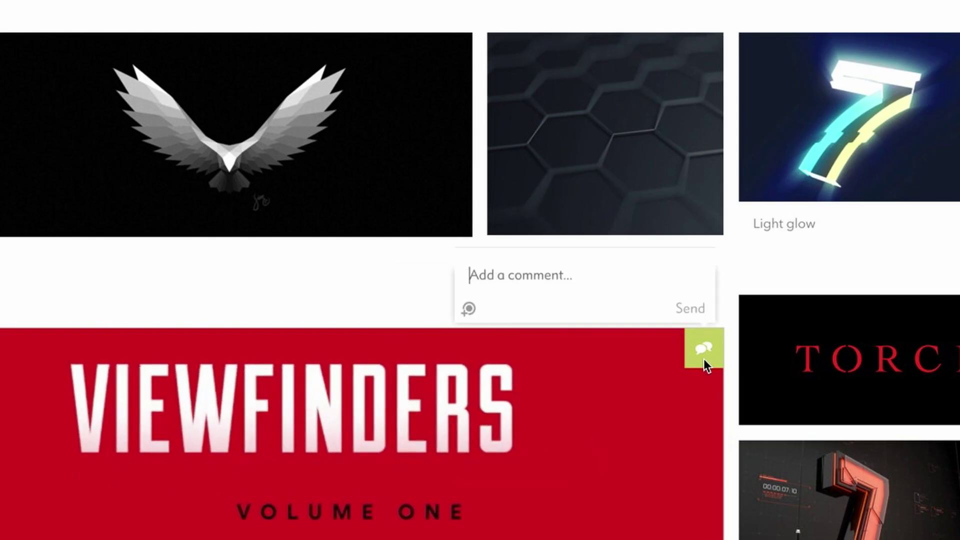
{"action": "type", "text": "What do you think of something this style, b"}
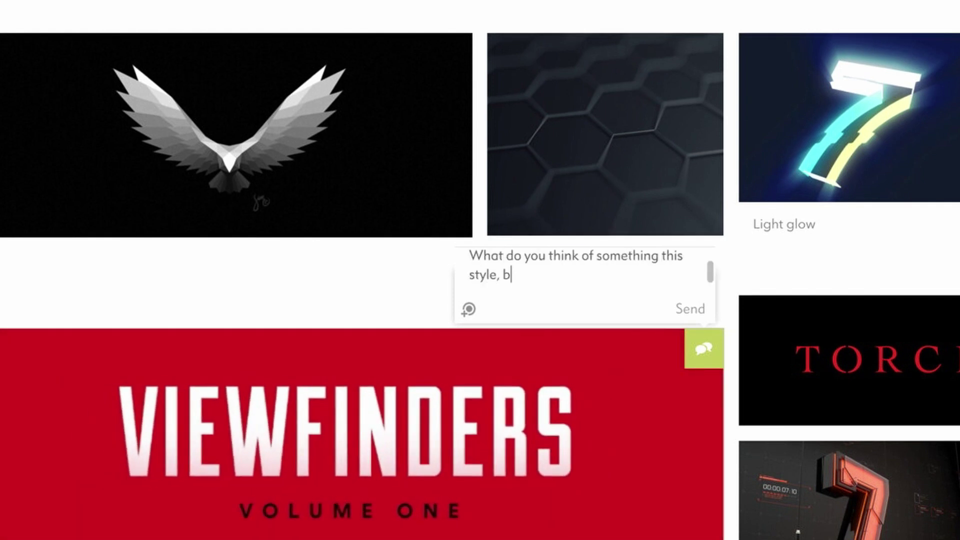
{"action": "type", "text": "ut incorporate a honeycomb effect, like this...?"}
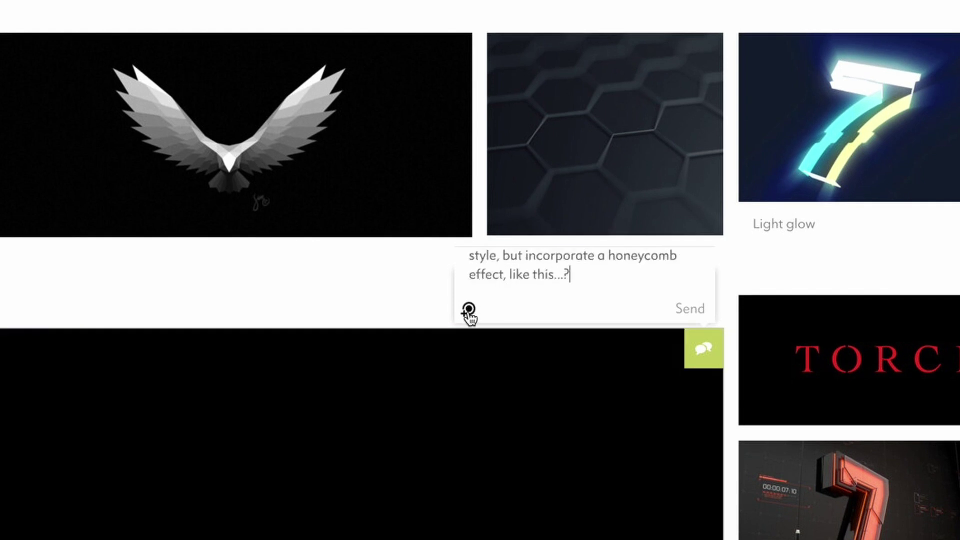
{"action": "left_click", "coordinate": [479, 310]}
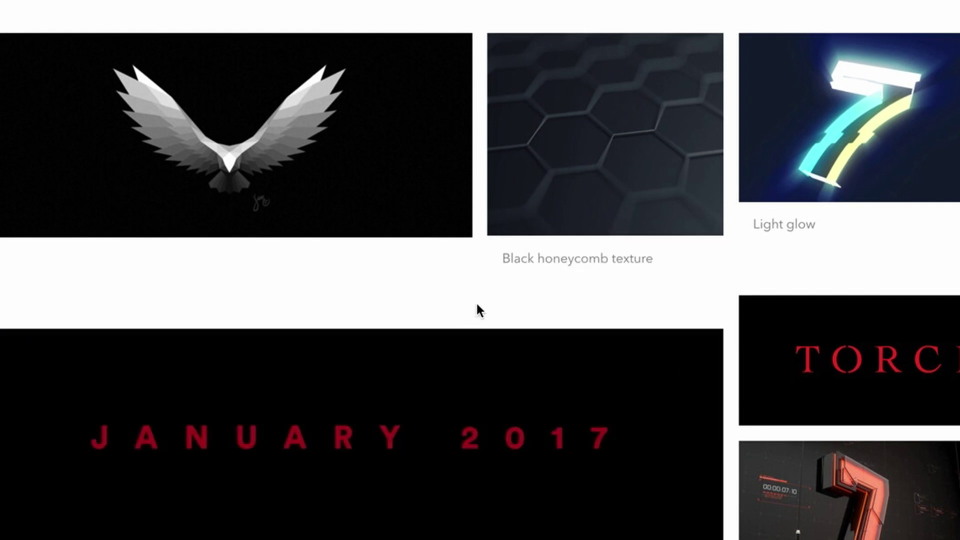
{"action": "left_click", "coordinate": [597, 155]}
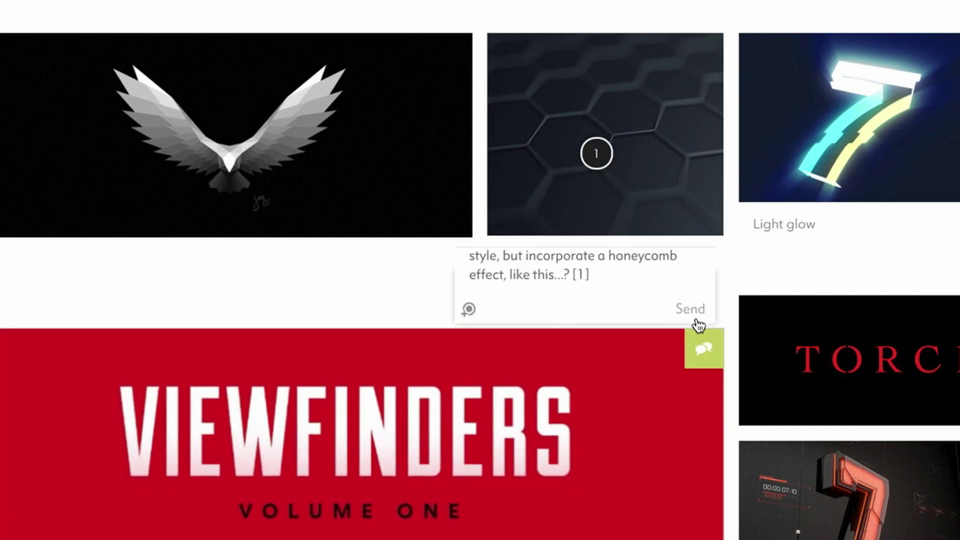
{"action": "left_click", "coordinate": [696, 320]}
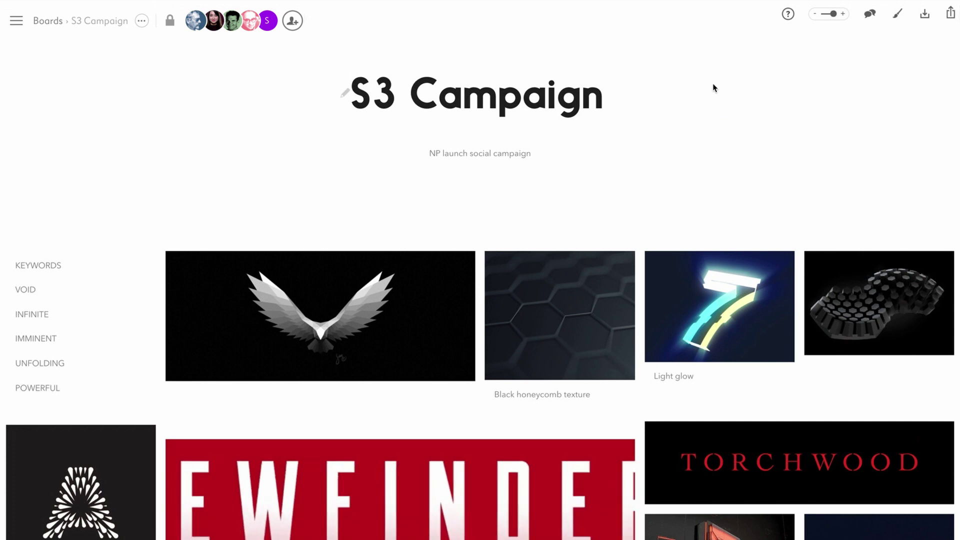
Share the board by e-mail with two collaborators, allowing 'View & add comments'
{"action": "left_click", "coordinate": [950, 13]}
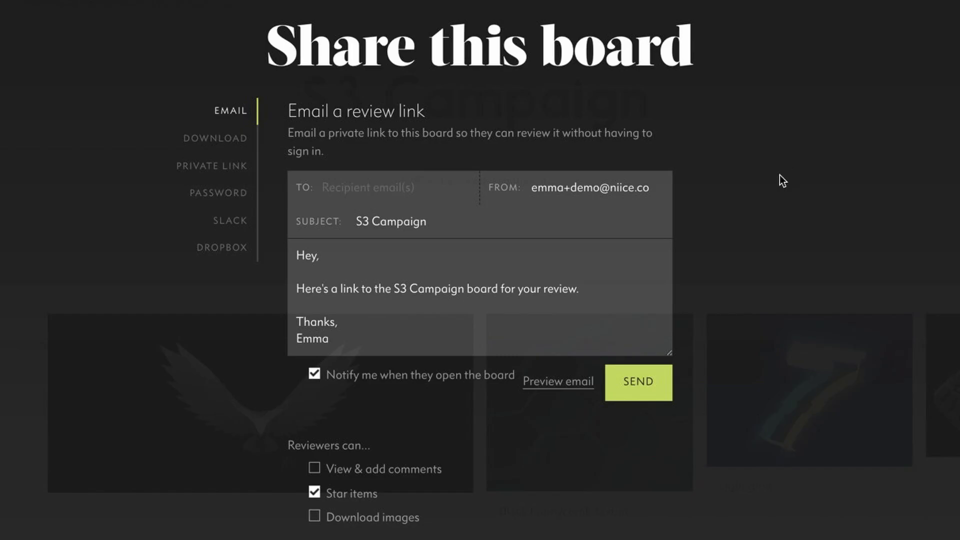
{"action": "left_click", "coordinate": [430, 190]}
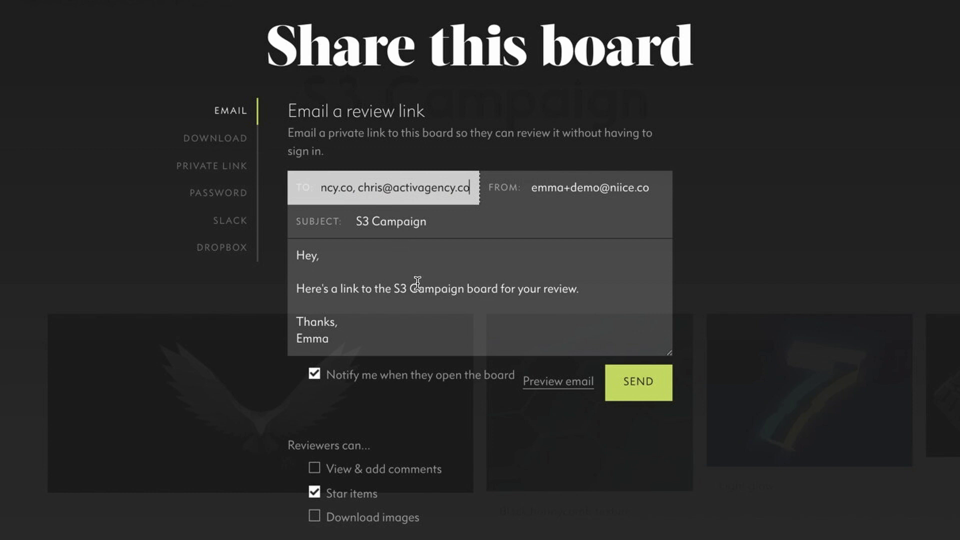
{"action": "left_click", "coordinate": [315, 469]}
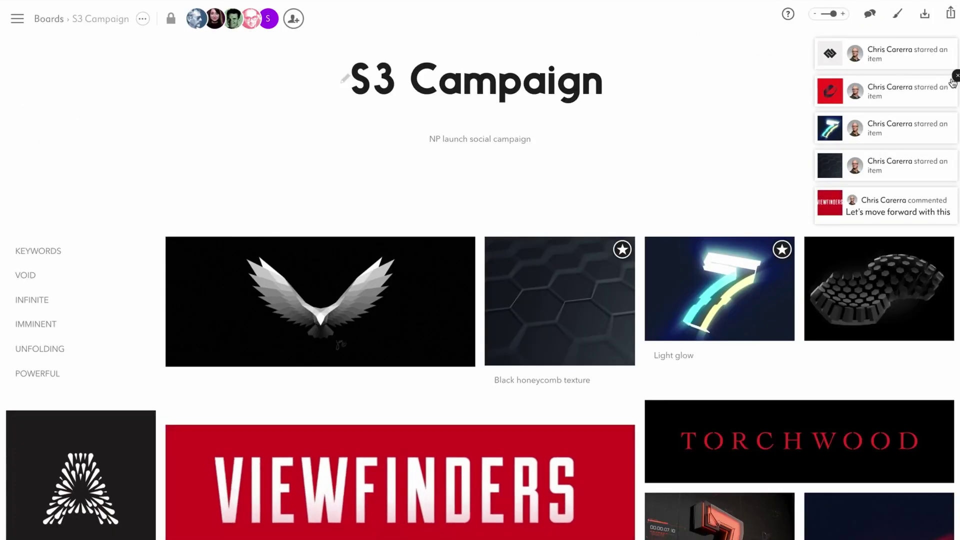
Open Board Activity and filter it to Comments, then to Starred items
{"action": "left_click", "coordinate": [871, 22]}
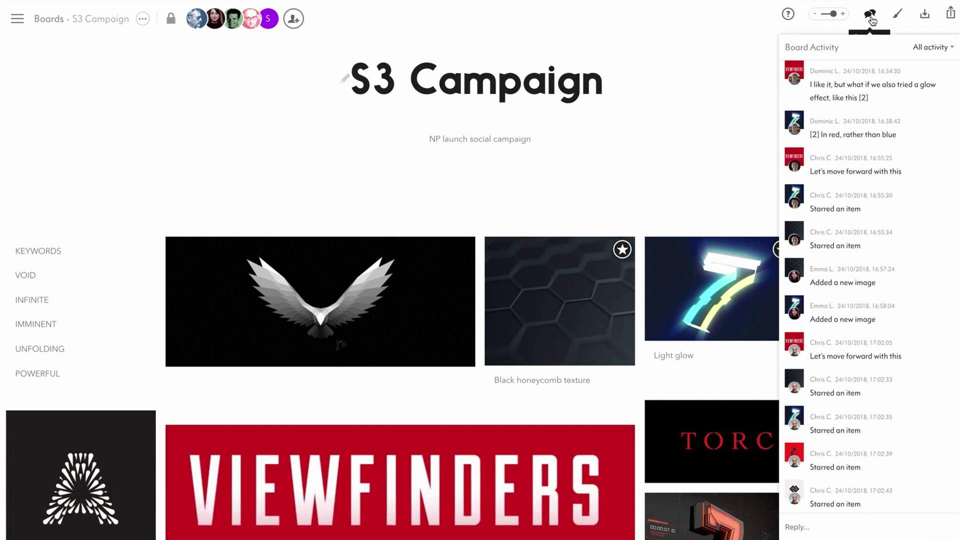
{"action": "left_click", "coordinate": [934, 50]}
{"action": "left_click", "coordinate": [937, 79]}
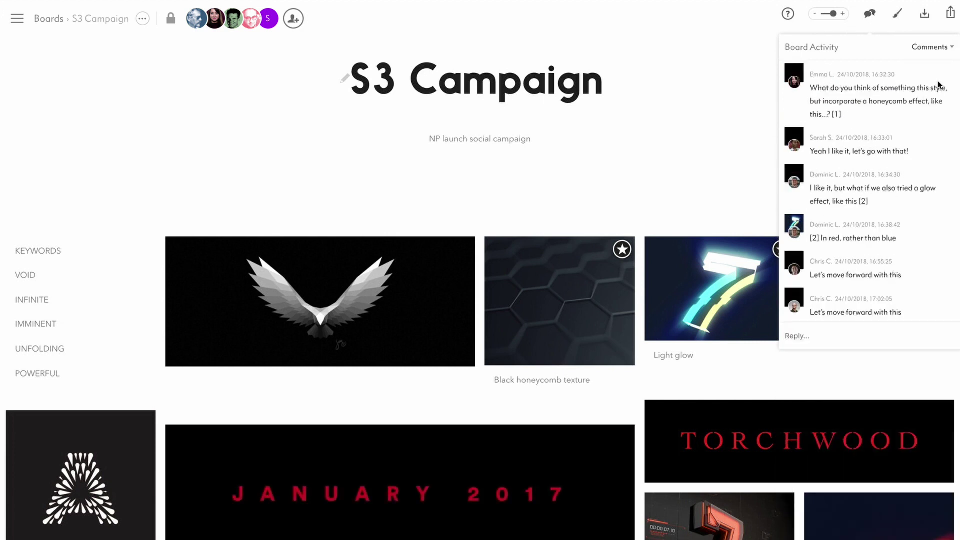
{"action": "left_click", "coordinate": [938, 50]}
{"action": "left_click", "coordinate": [935, 105]}
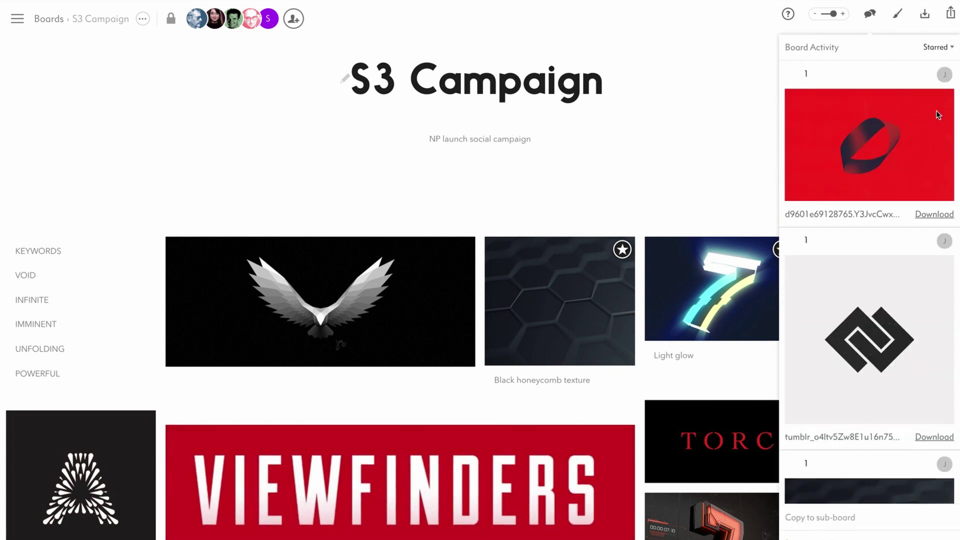
{"action": "scroll", "coordinate": [886, 295], "scroll_direction": "down", "scroll_amount": 5}
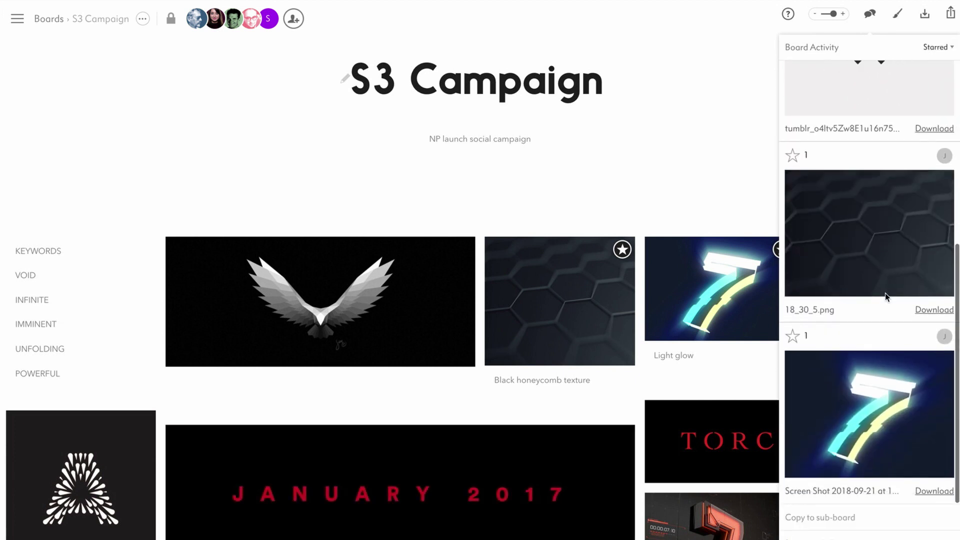